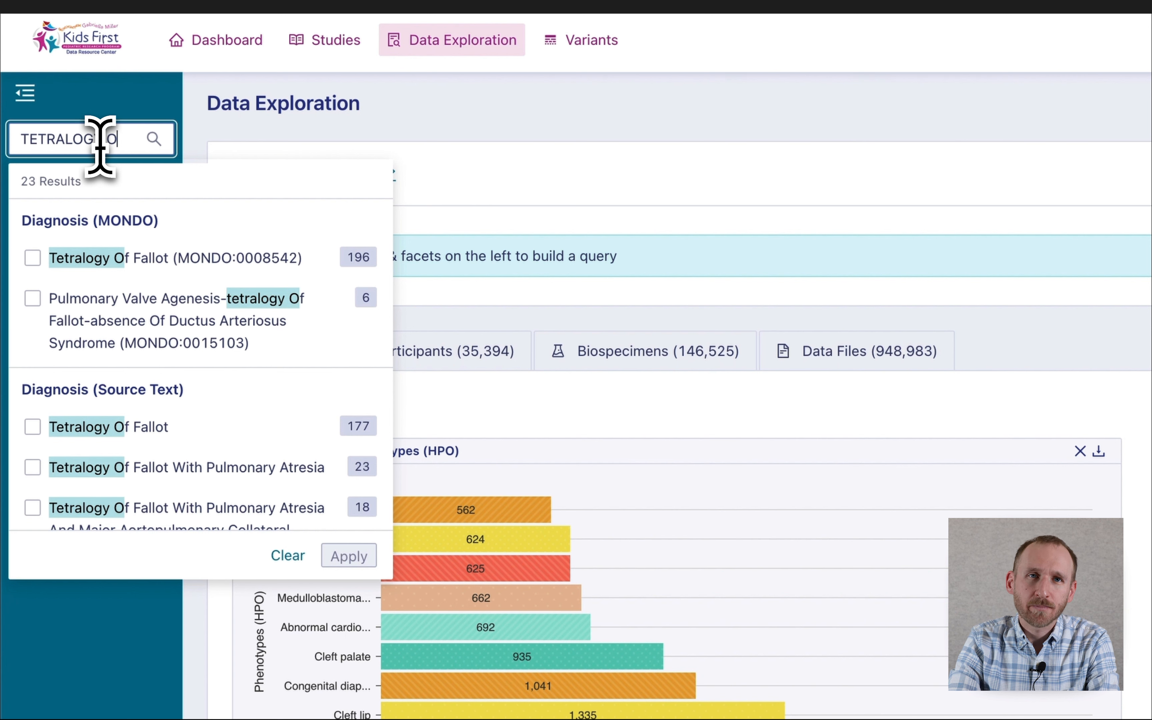
Search for "Tetralogy of Fallot" and add the diagnosis Tetralogy of Fallot (MONDO:0008542) to the query
type("F FALLOT")
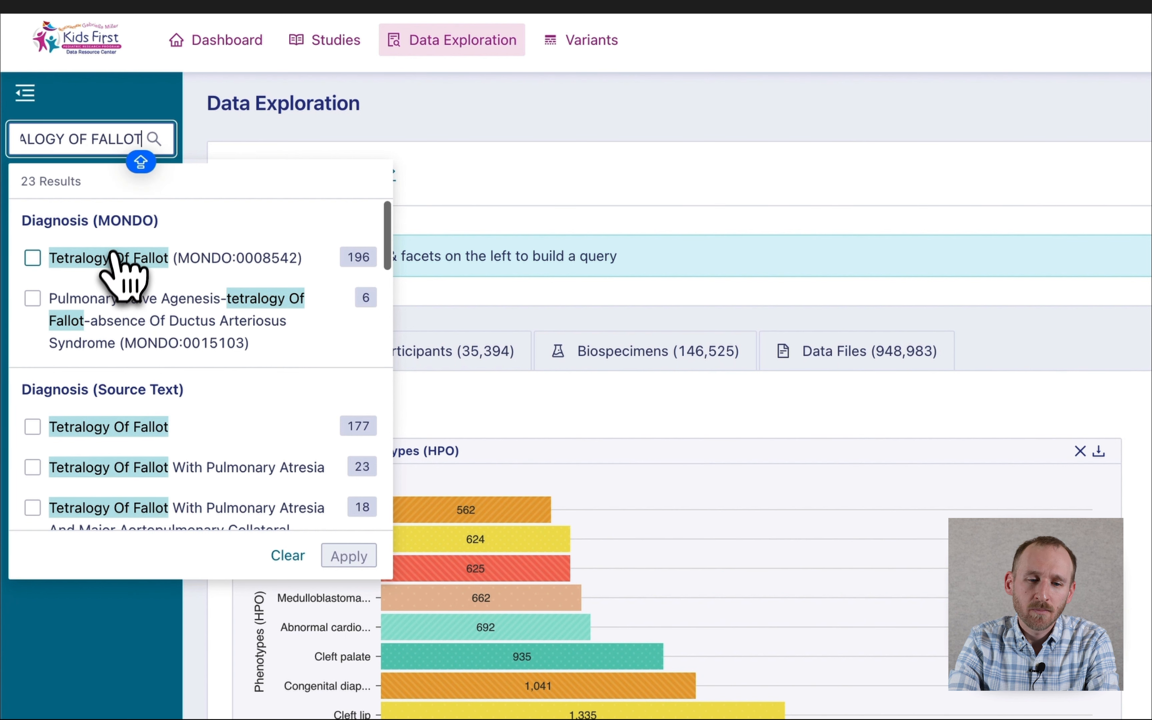
left_click(114, 258)
left_click(350, 557)
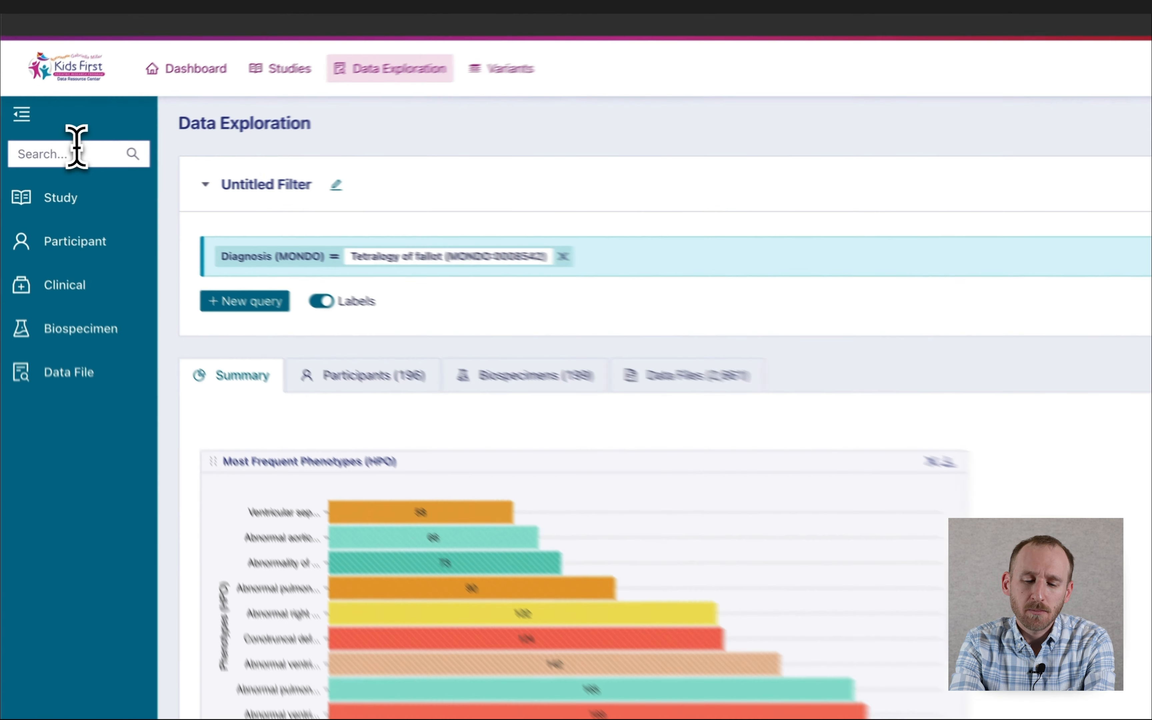
Search for "digestive sys" and add the diagnosis Digestive System Disorder (MONDO:0004335) to the query
left_click(44, 156)
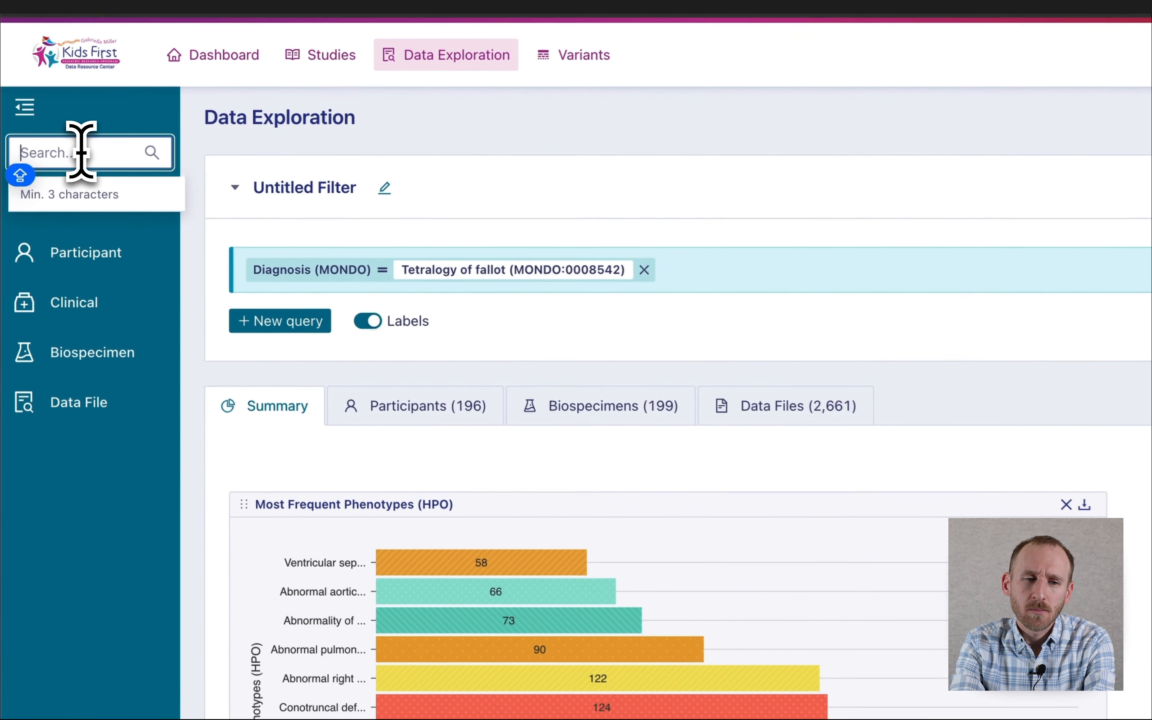
type("DIG")
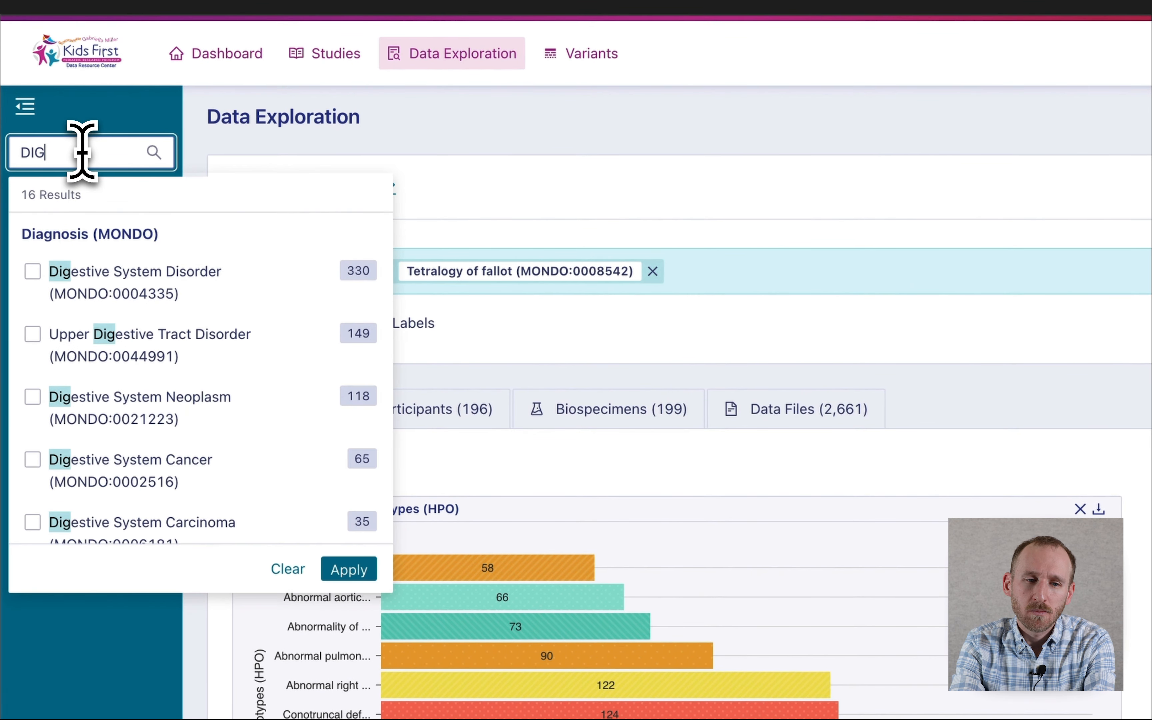
type("ESTIVE SYS")
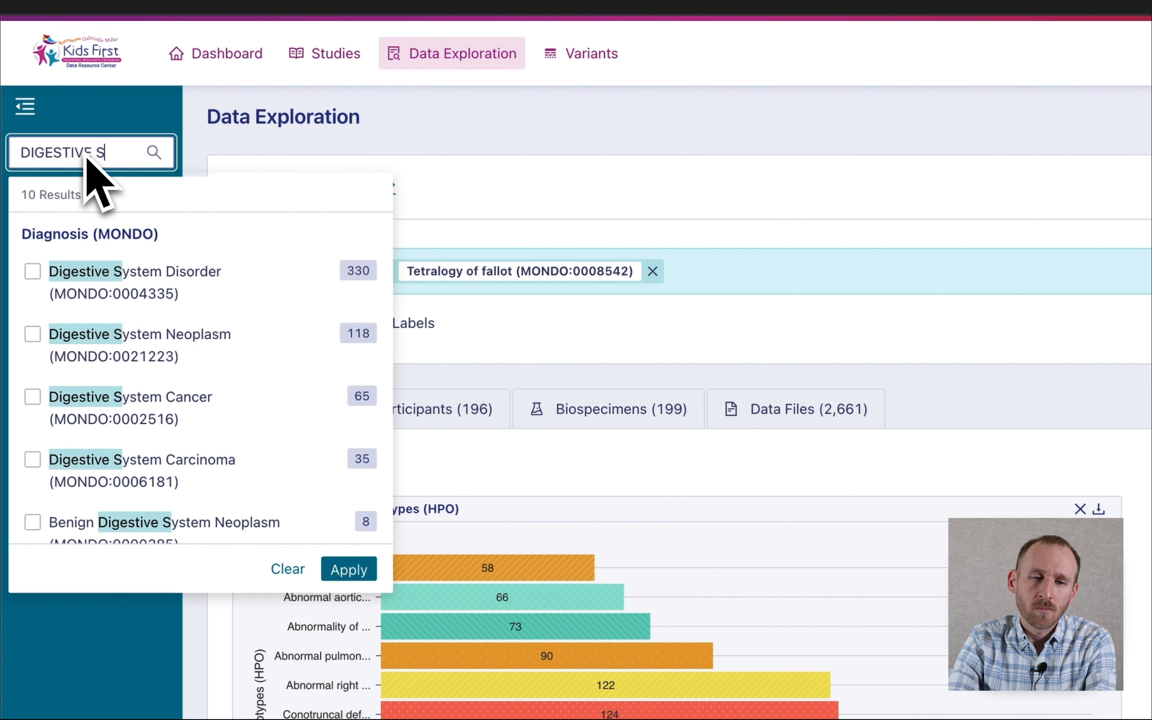
left_click(173, 274)
left_click(350, 569)
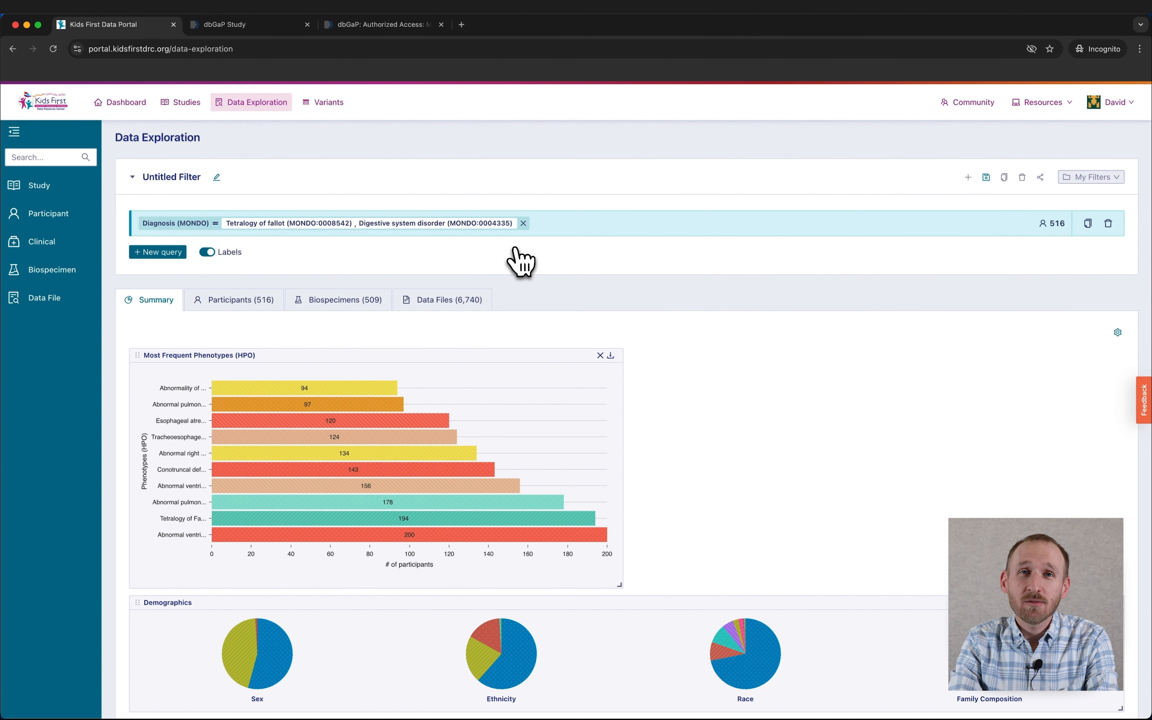
Review the summary charts and restrict the query to male participants using the Sex chart under Demographics
scroll(521, 261, "down", 3)
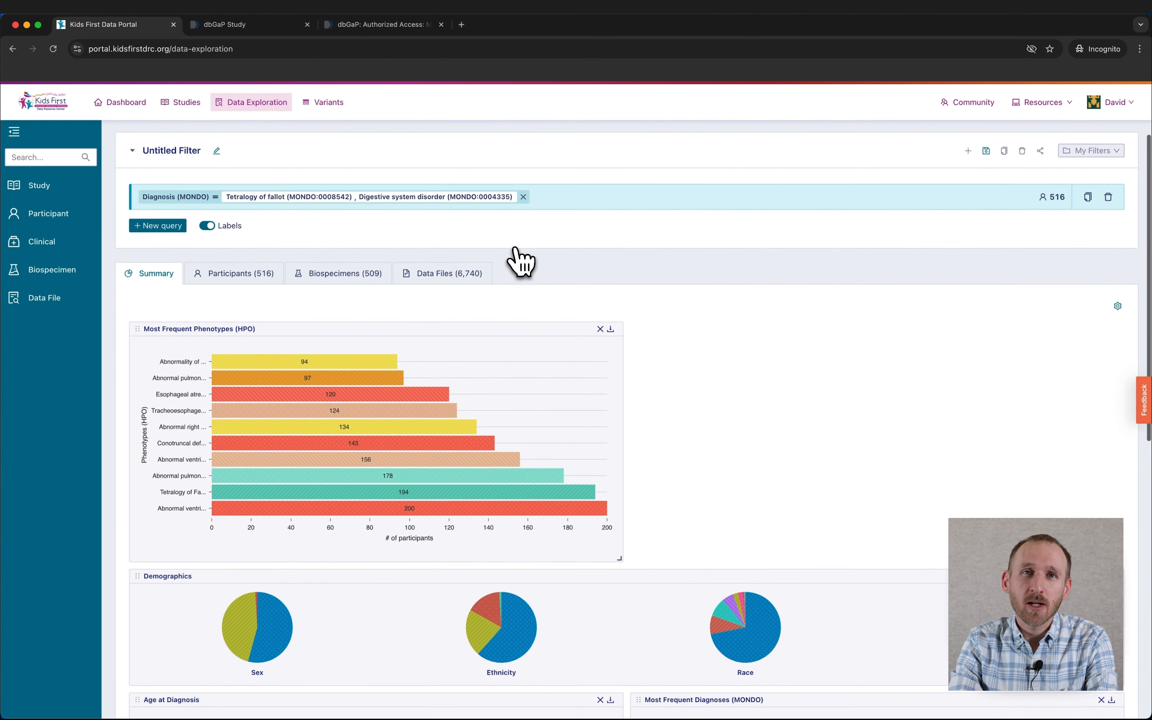
scroll(521, 261, "down", 2)
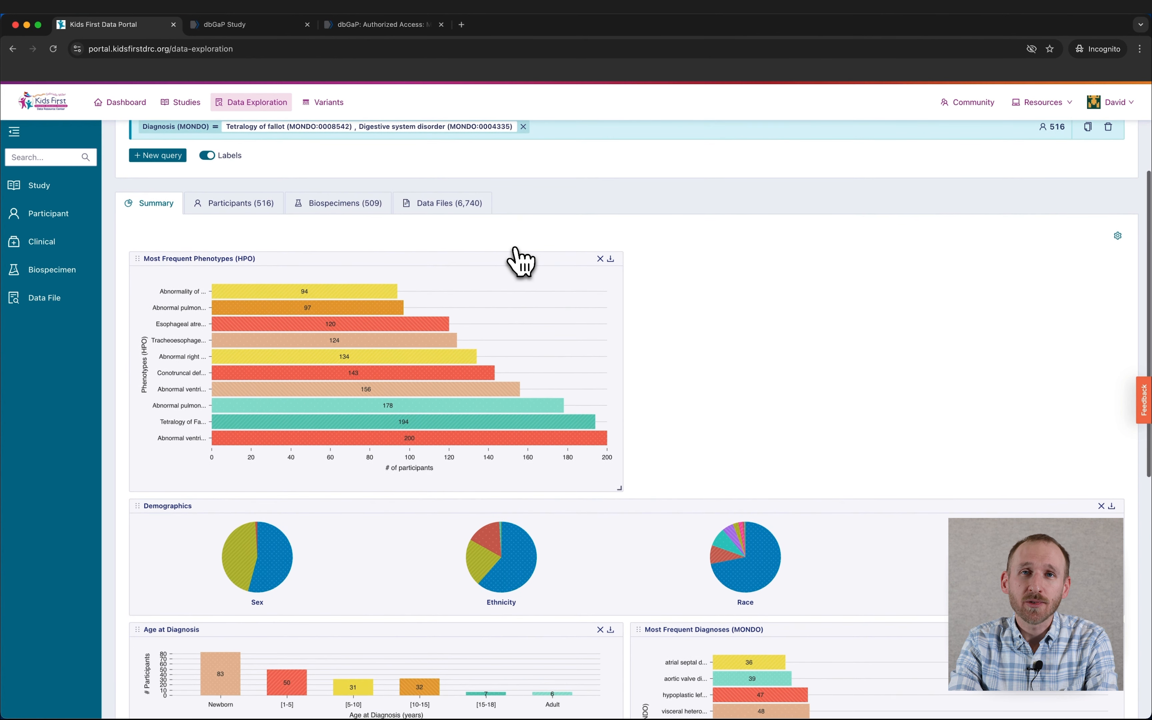
scroll(522, 261, "down", 2)
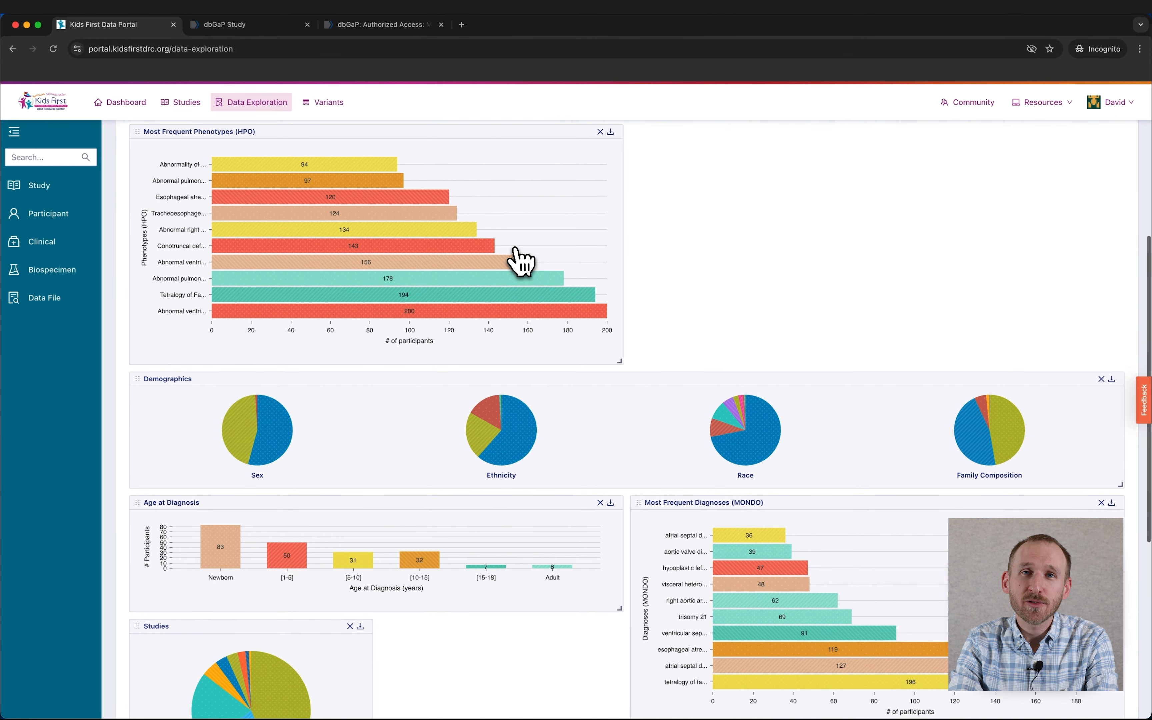
scroll(521, 261, "down", 3)
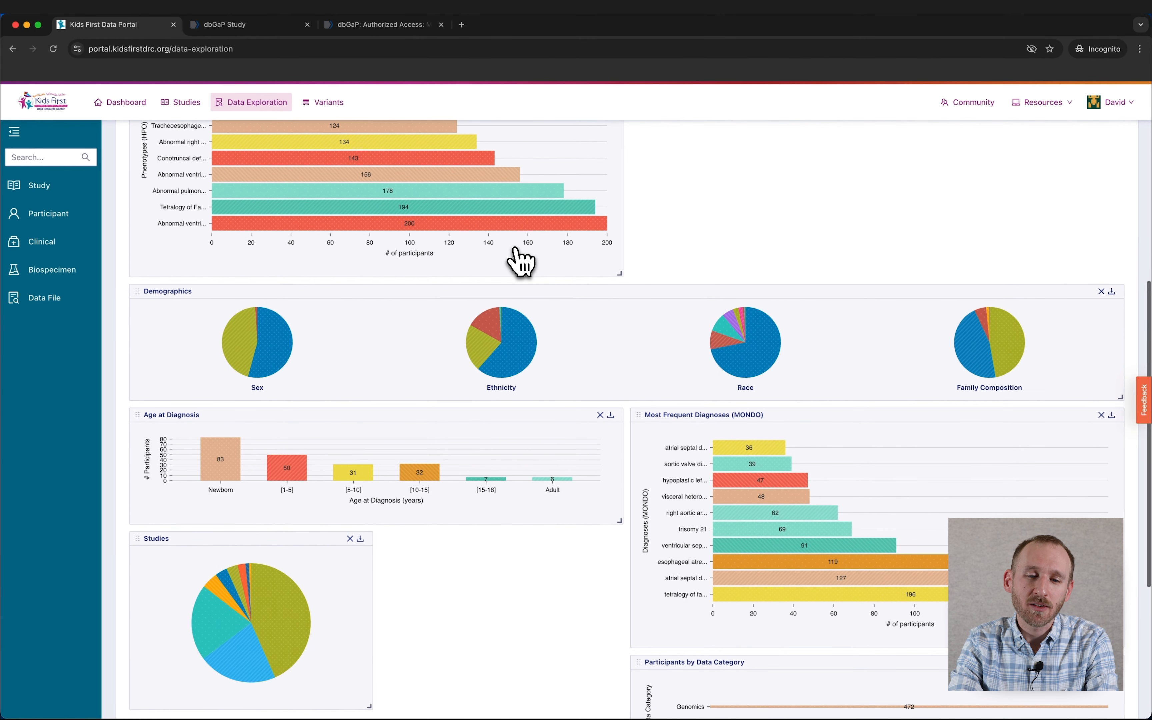
mouse_move(285, 336)
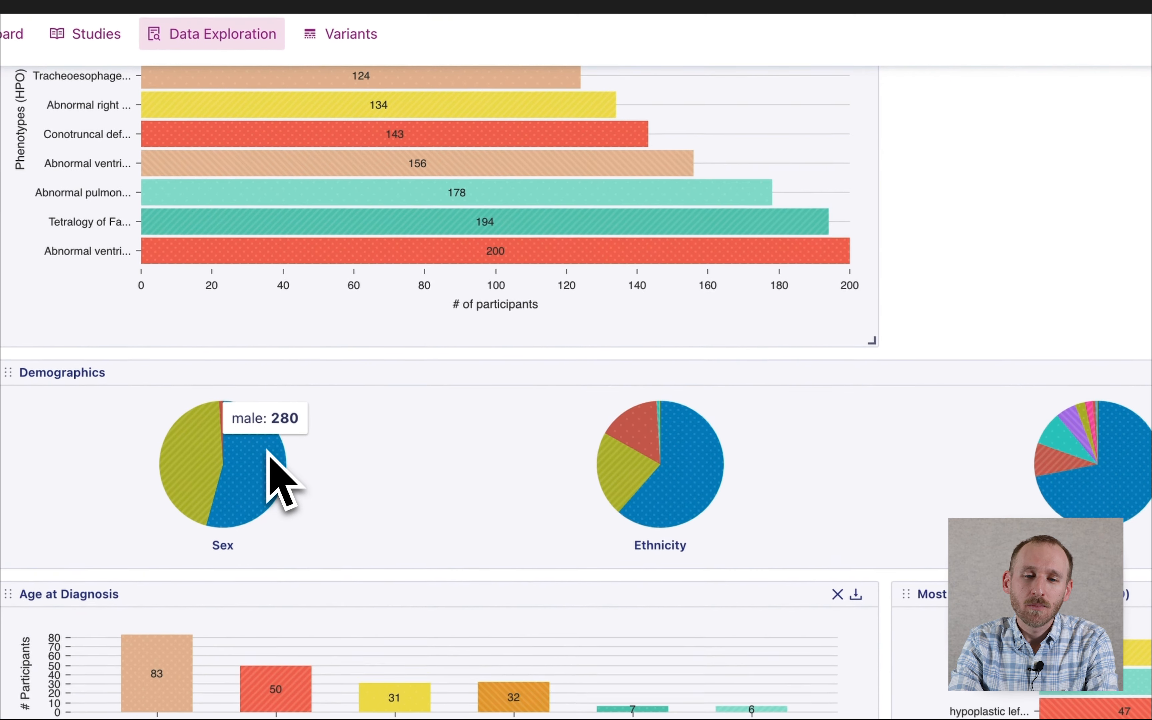
left_click(283, 361)
scroll(284, 366, "up", 3)
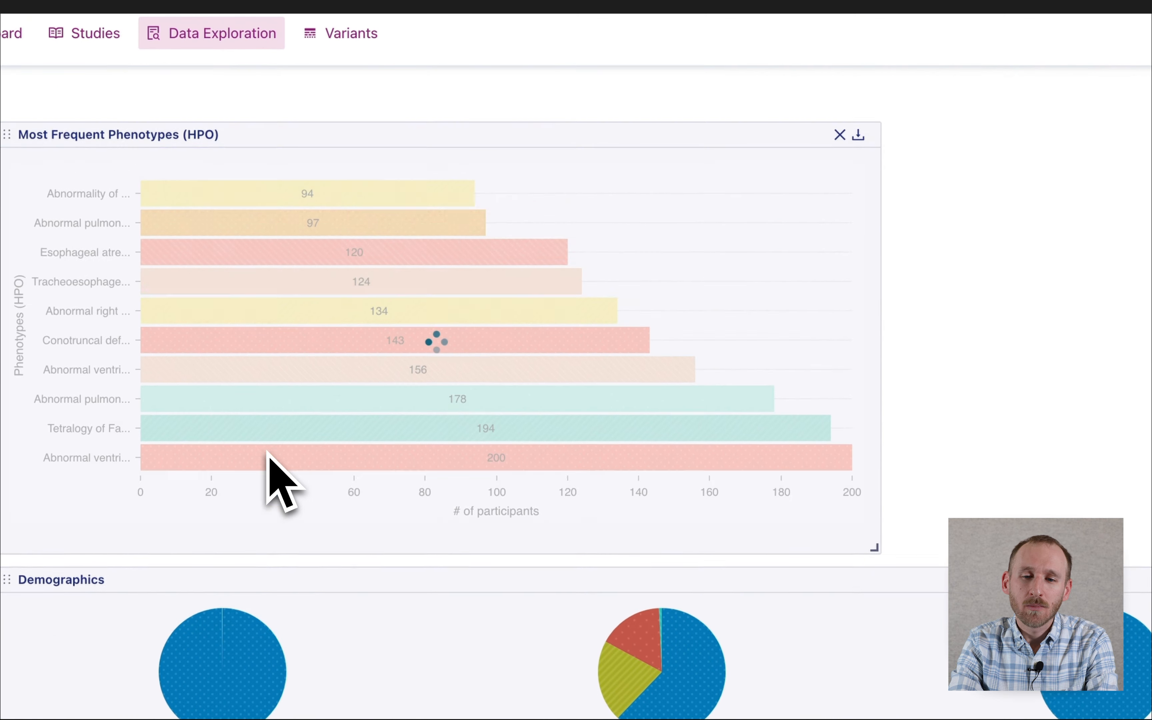
scroll(267, 452, "up", 5)
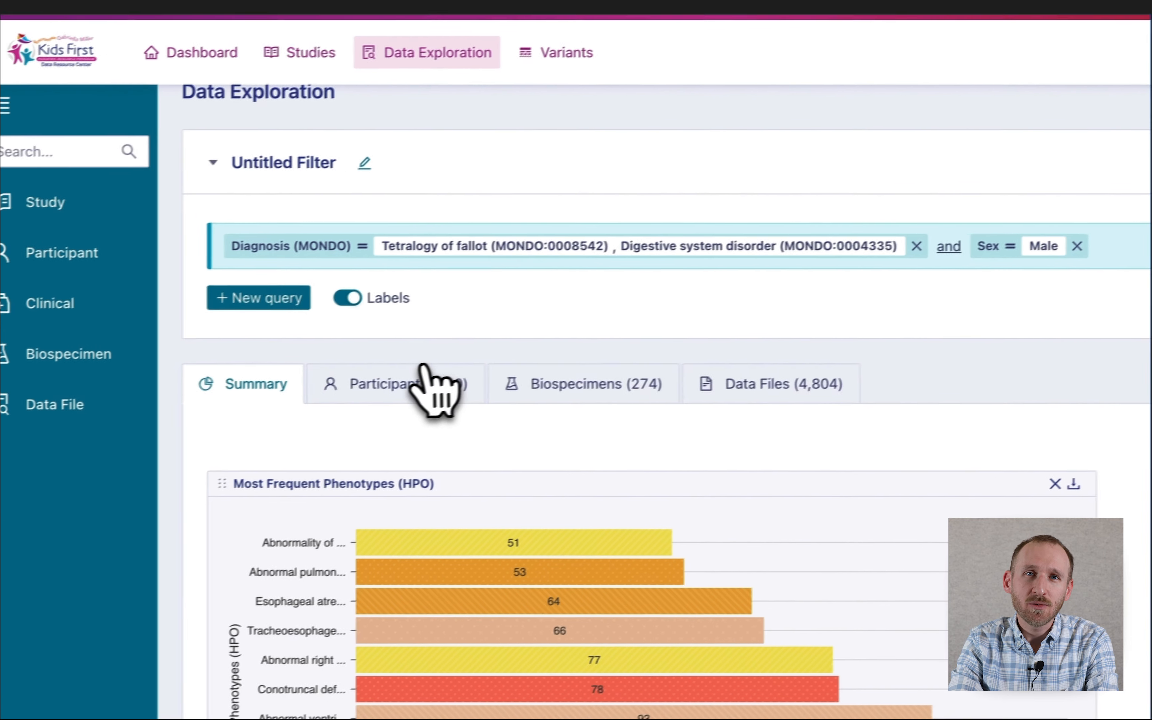
Examine the first matching participant's summary, profile, family and diagnosis details, and return to the participants list
left_click(423, 376)
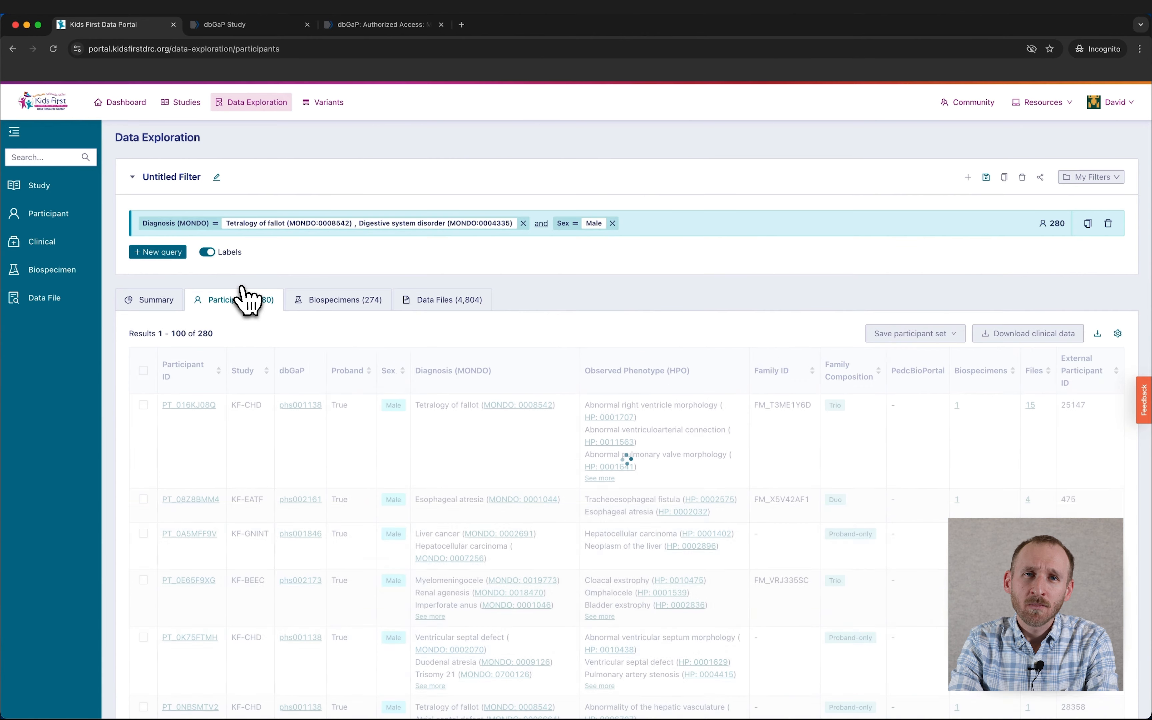
scroll(242, 340, "down", 1)
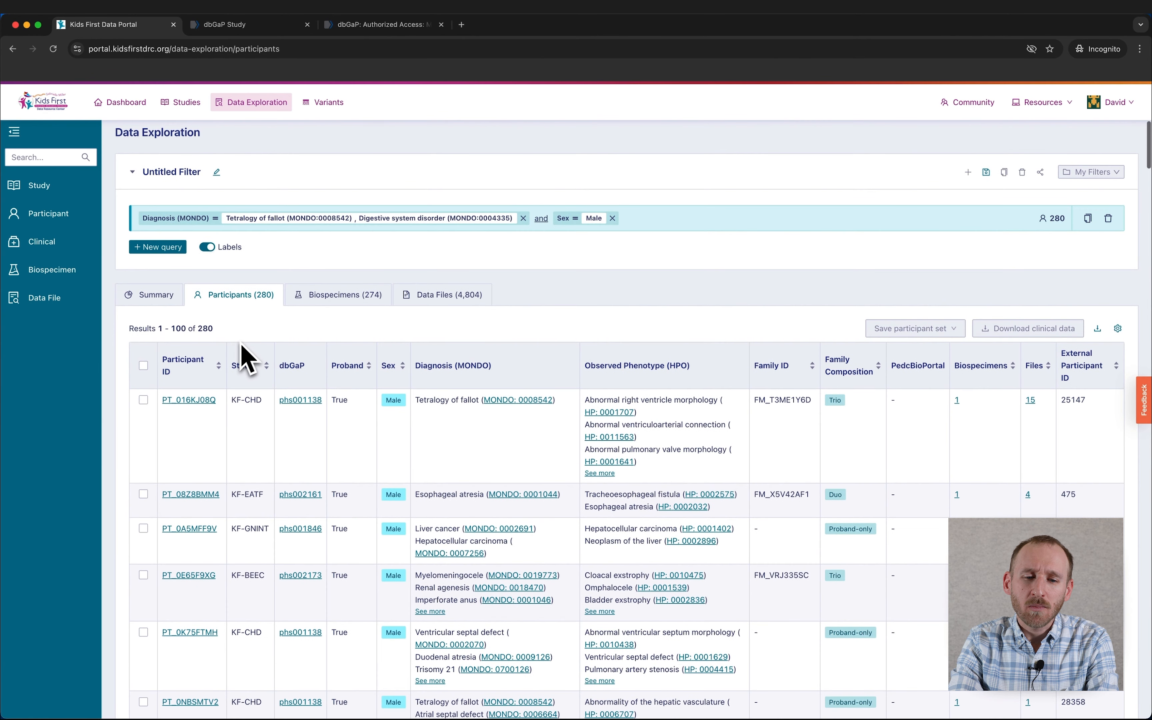
left_click(197, 401)
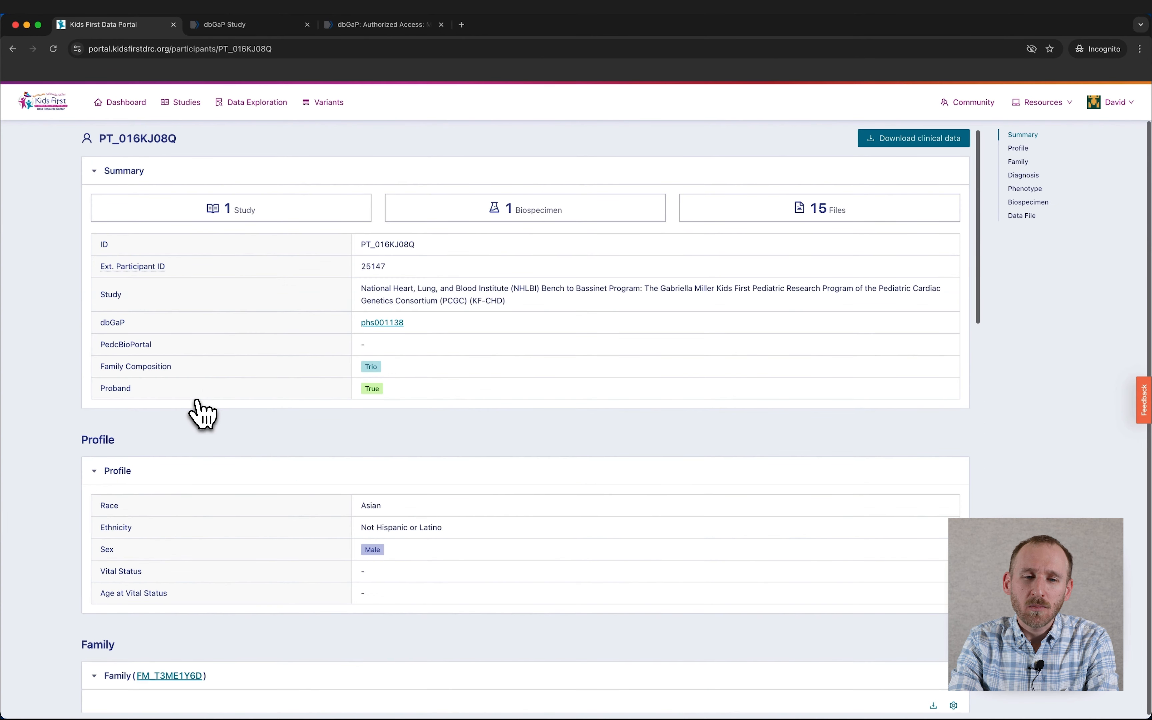
scroll(200, 410, "down", 5)
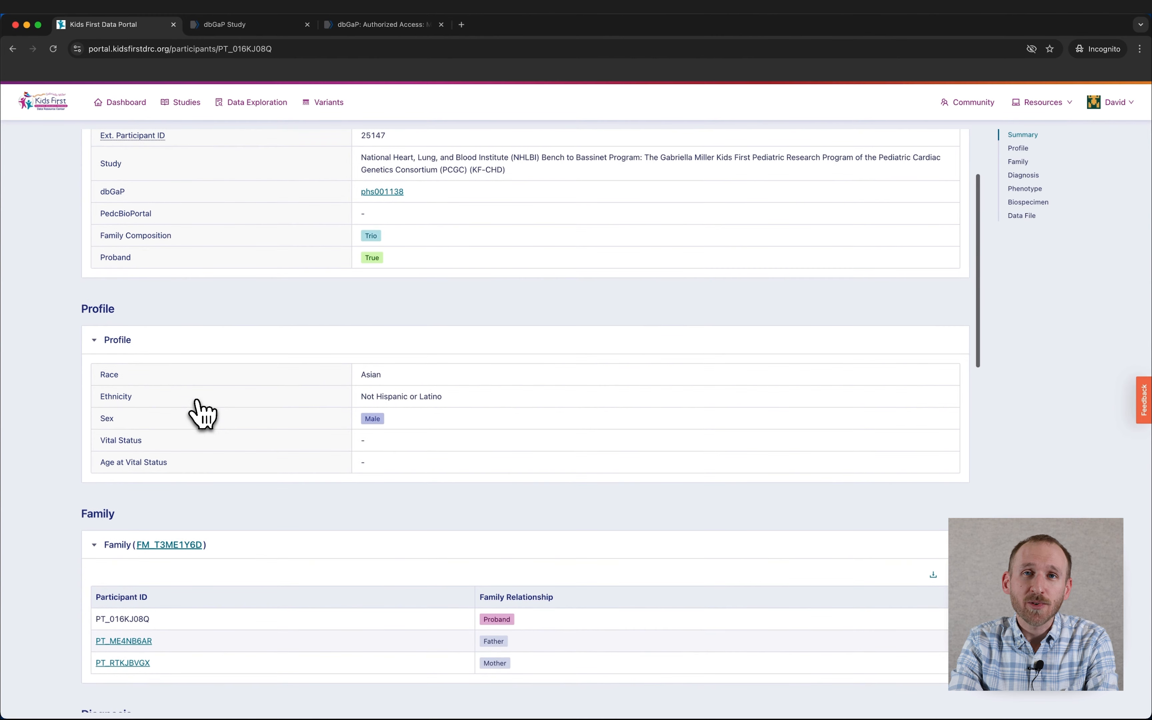
scroll(203, 414, "down", 3)
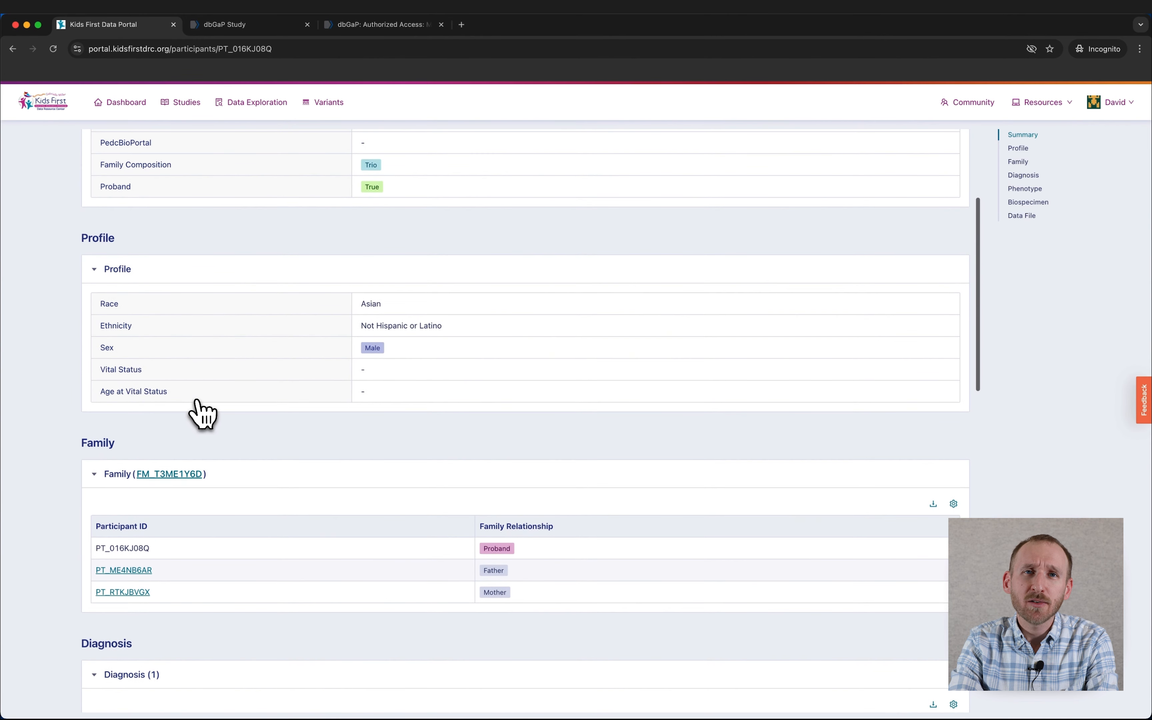
scroll(202, 415, "down", 3)
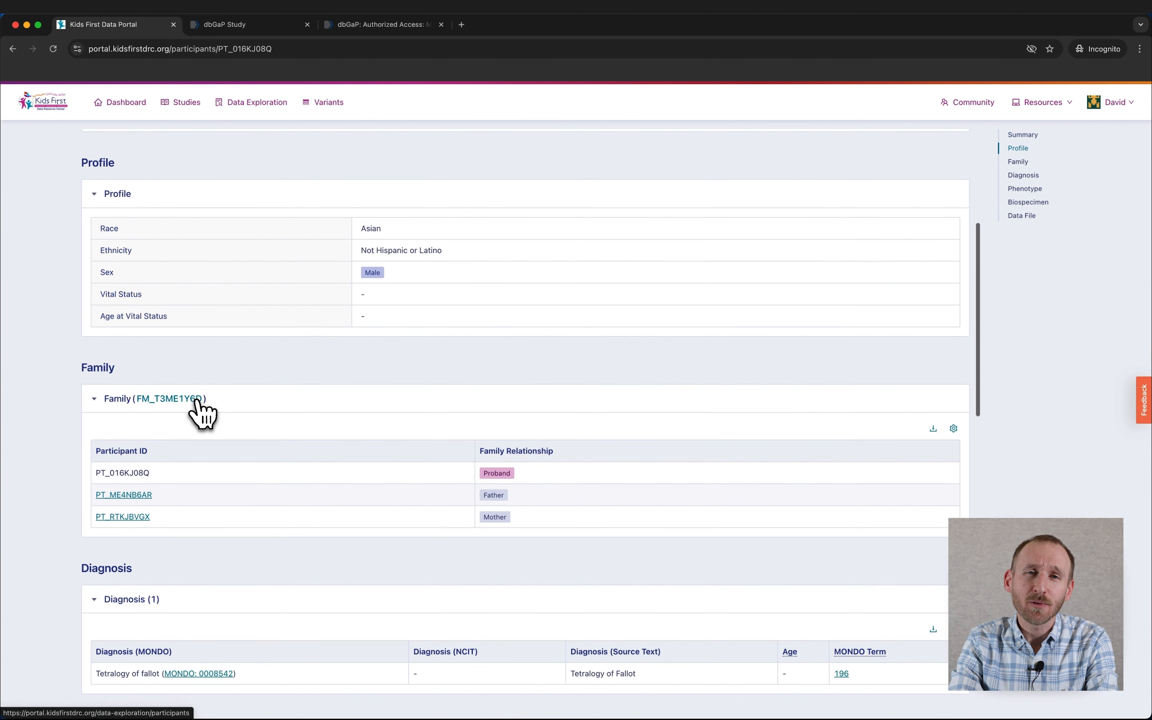
scroll(203, 414, "down", 3)
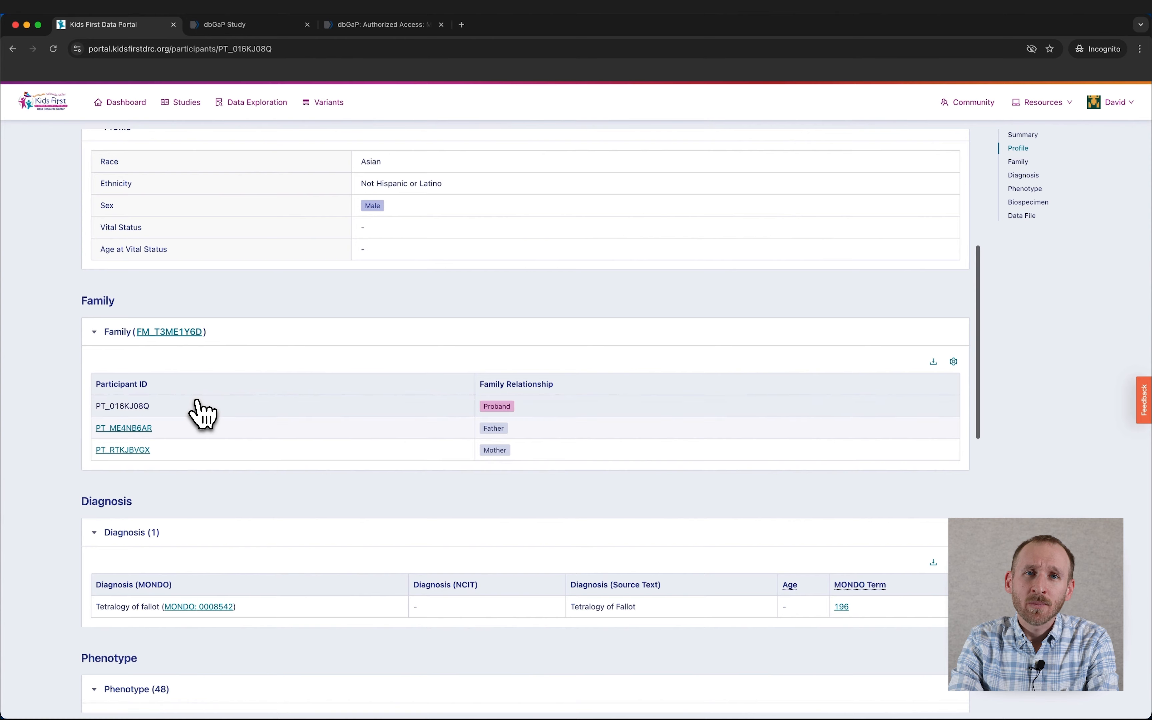
scroll(203, 415, "up", 15)
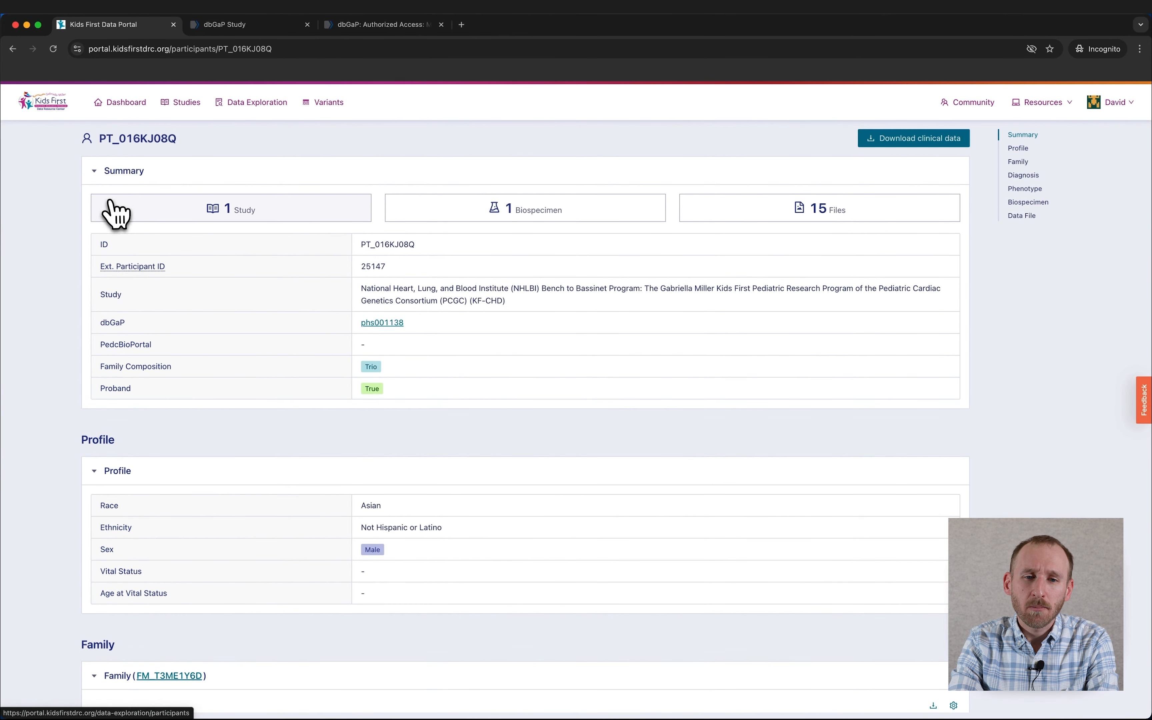
left_click(13, 49)
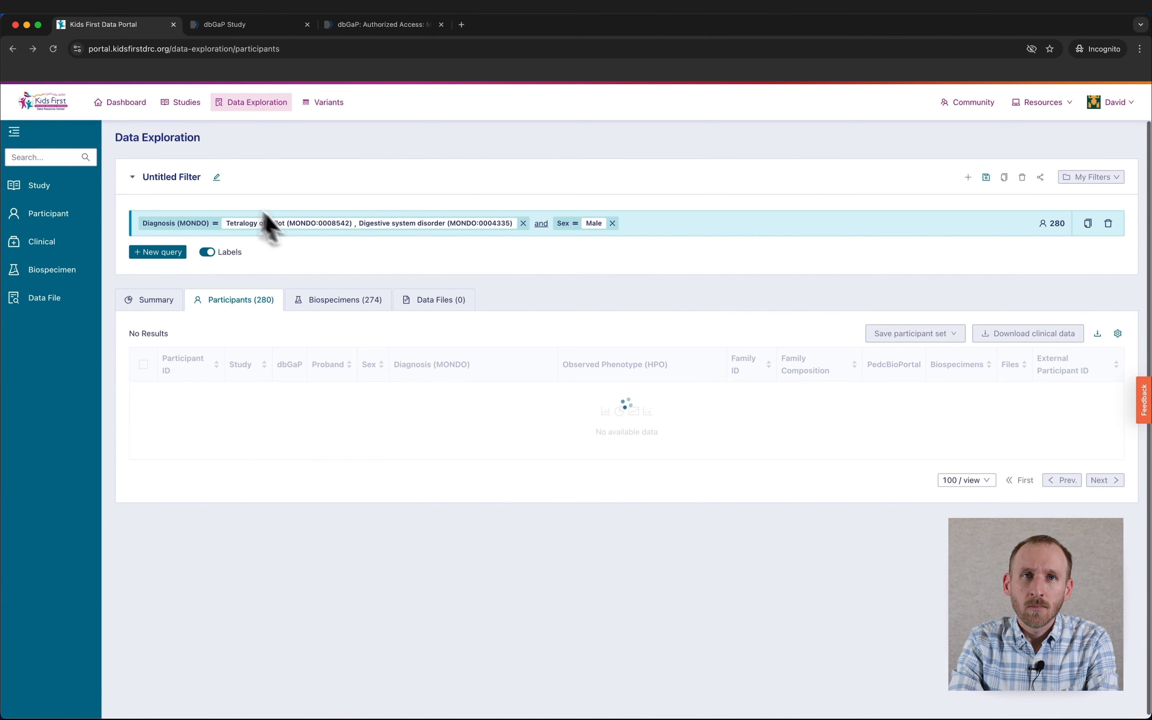
Show the matching data files and filter them to the vcf file format
left_click(434, 304)
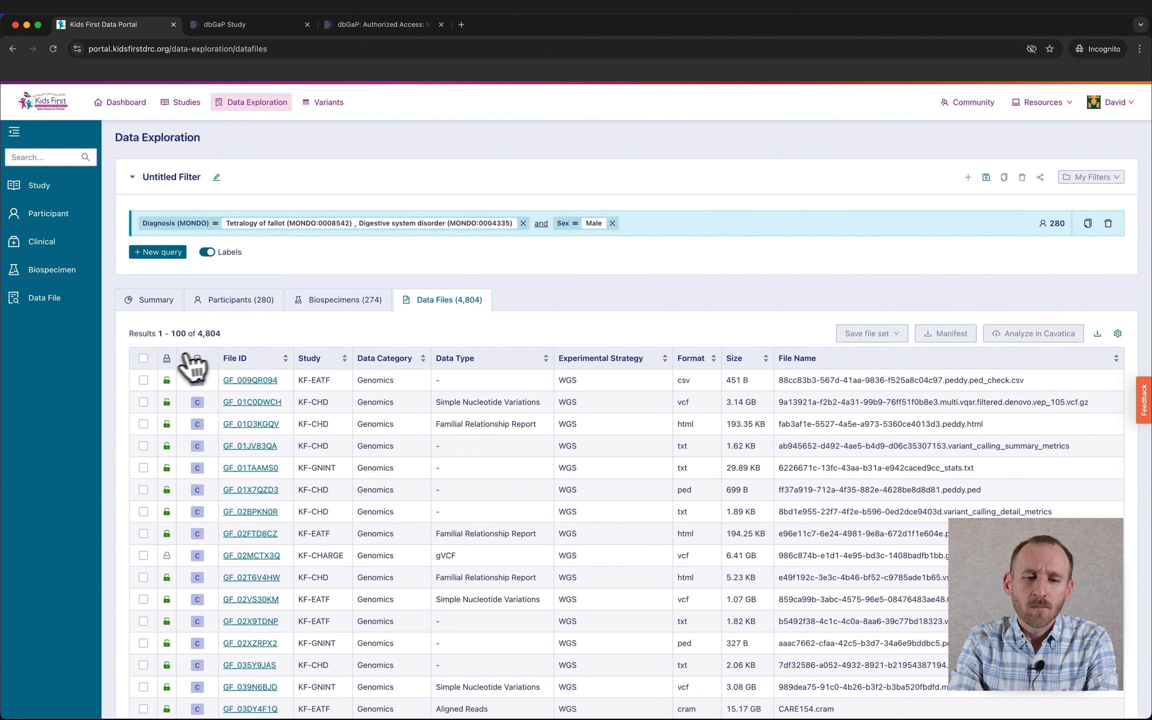
left_click(69, 300)
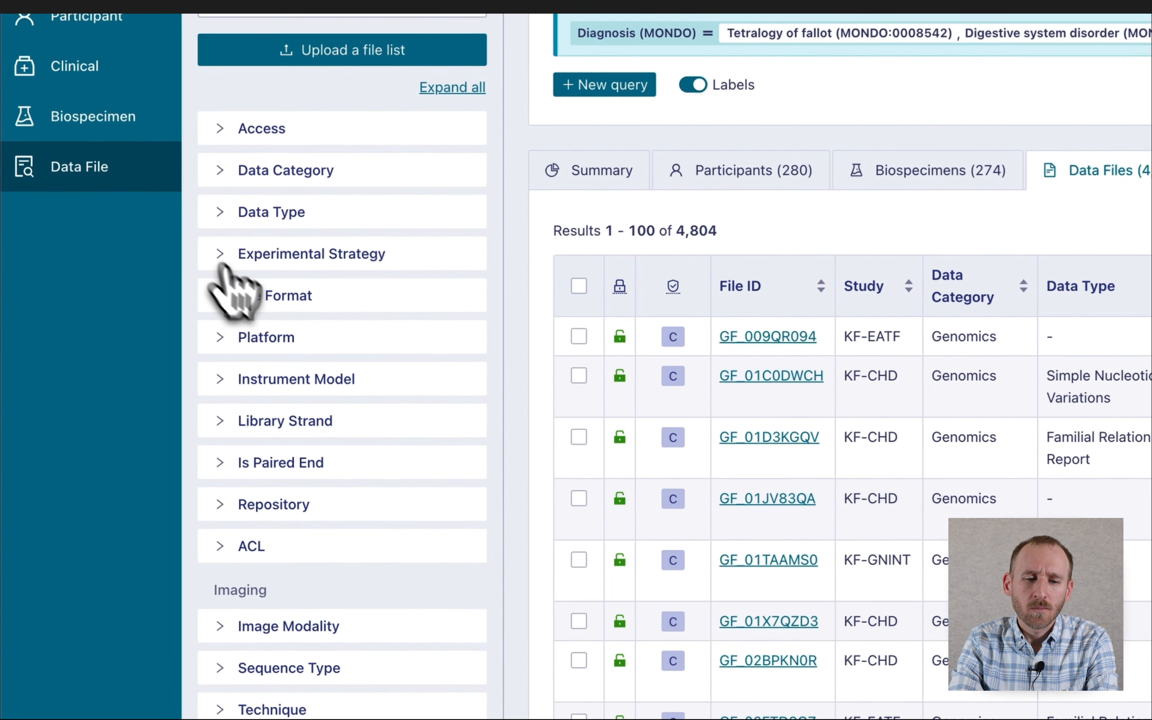
left_click(247, 303)
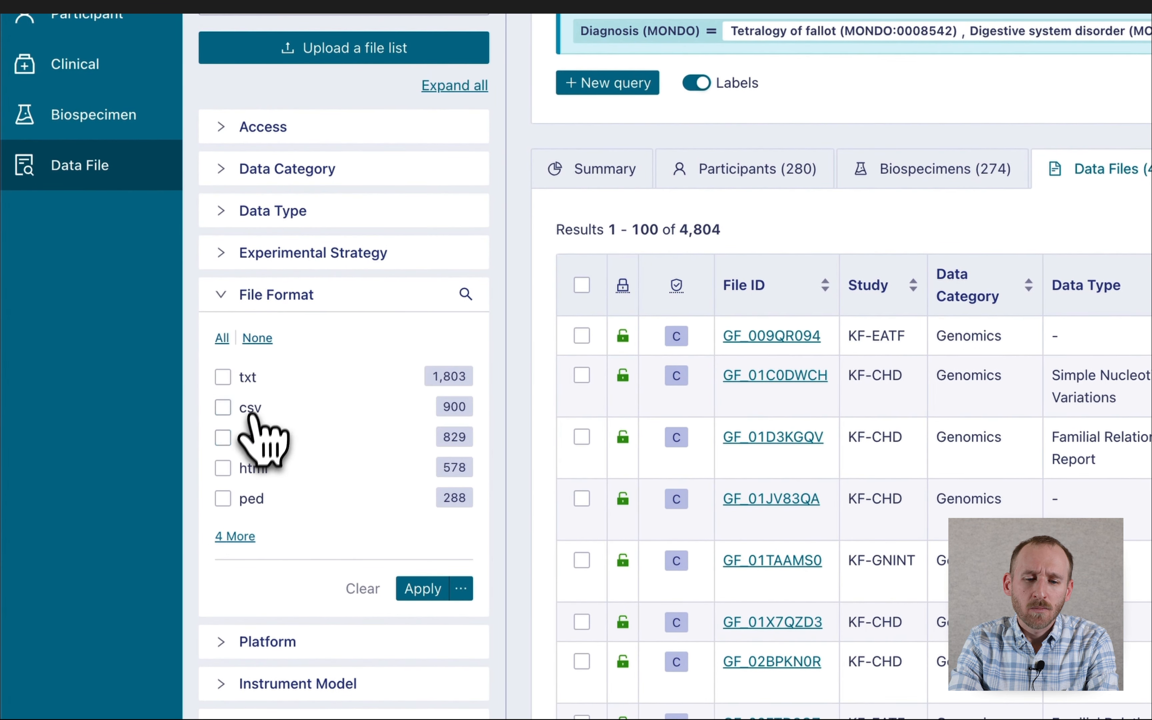
left_click(248, 437)
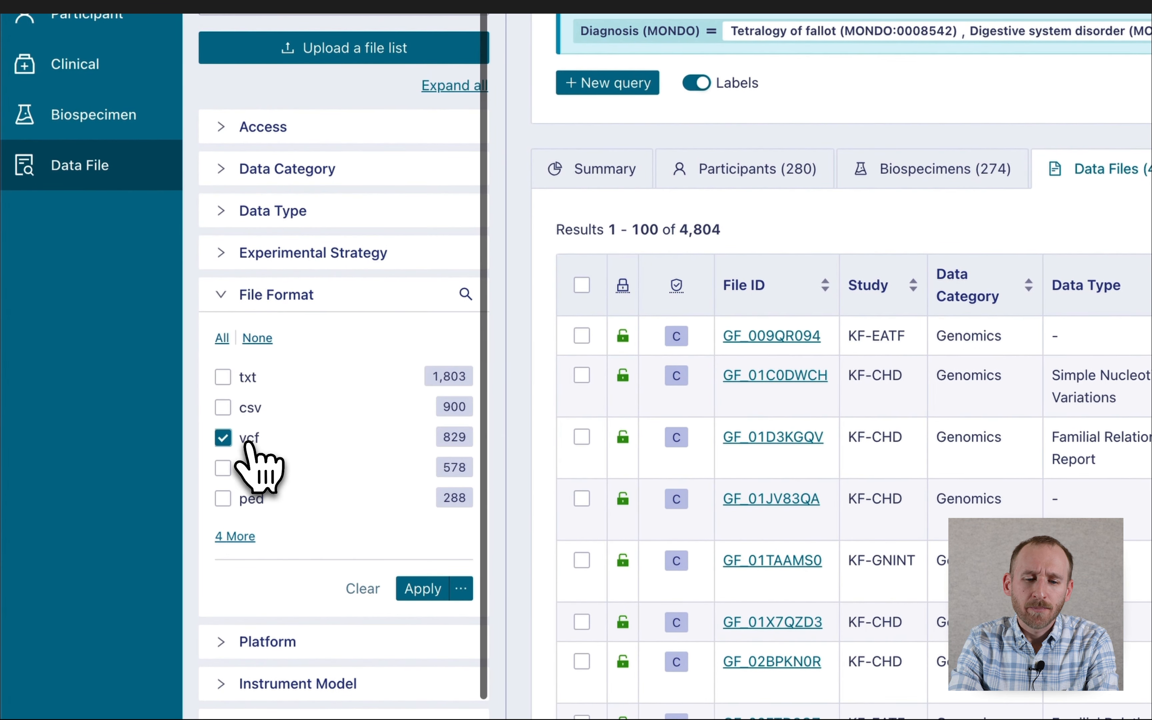
left_click(428, 590)
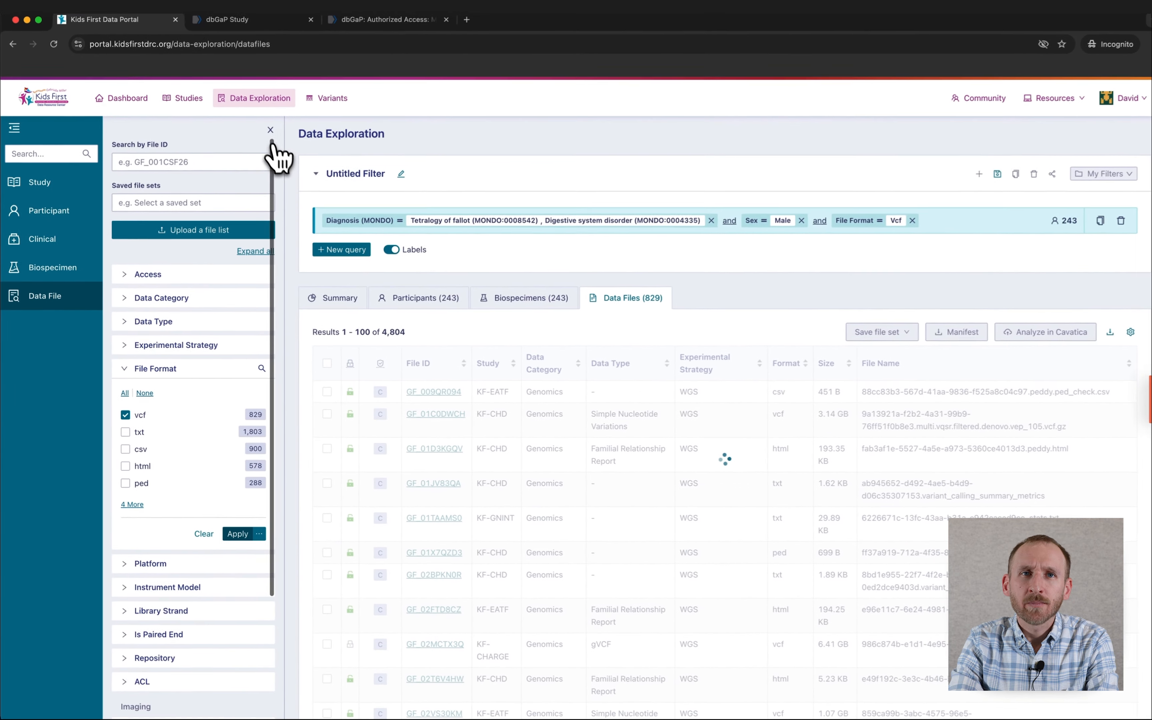
left_click(300, 92)
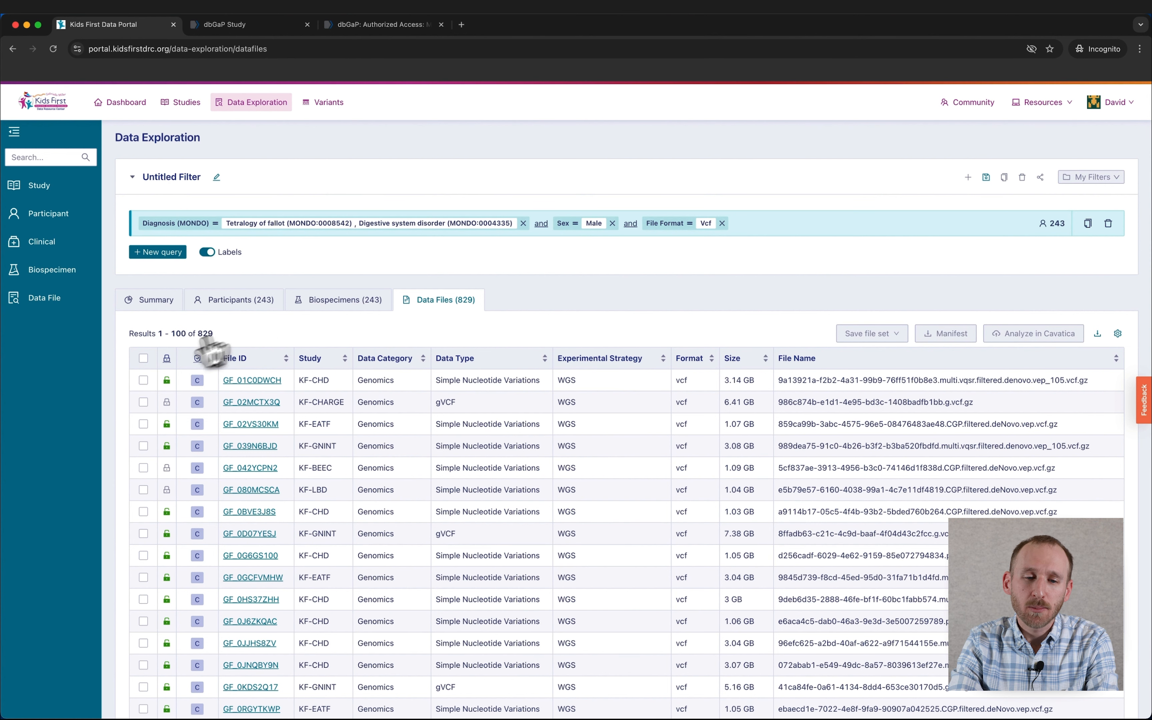
Select all data files in the results and copy the authorized ones to demo-project in Cavatica
left_click(143, 358)
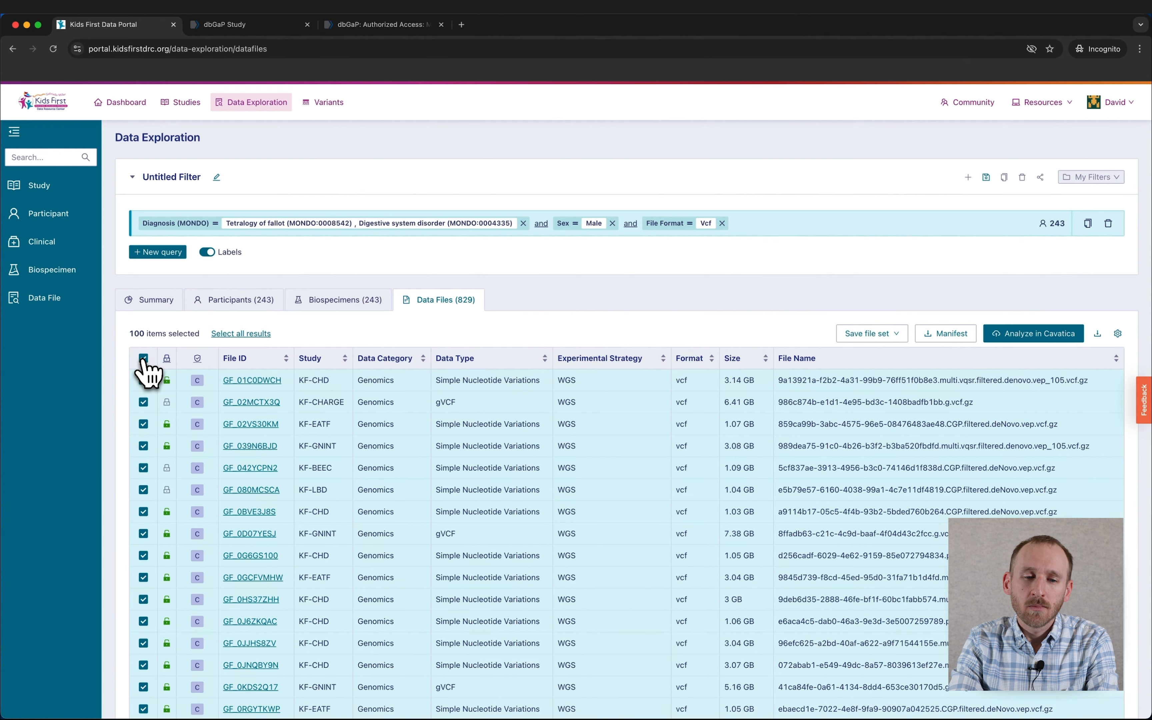
left_click(233, 336)
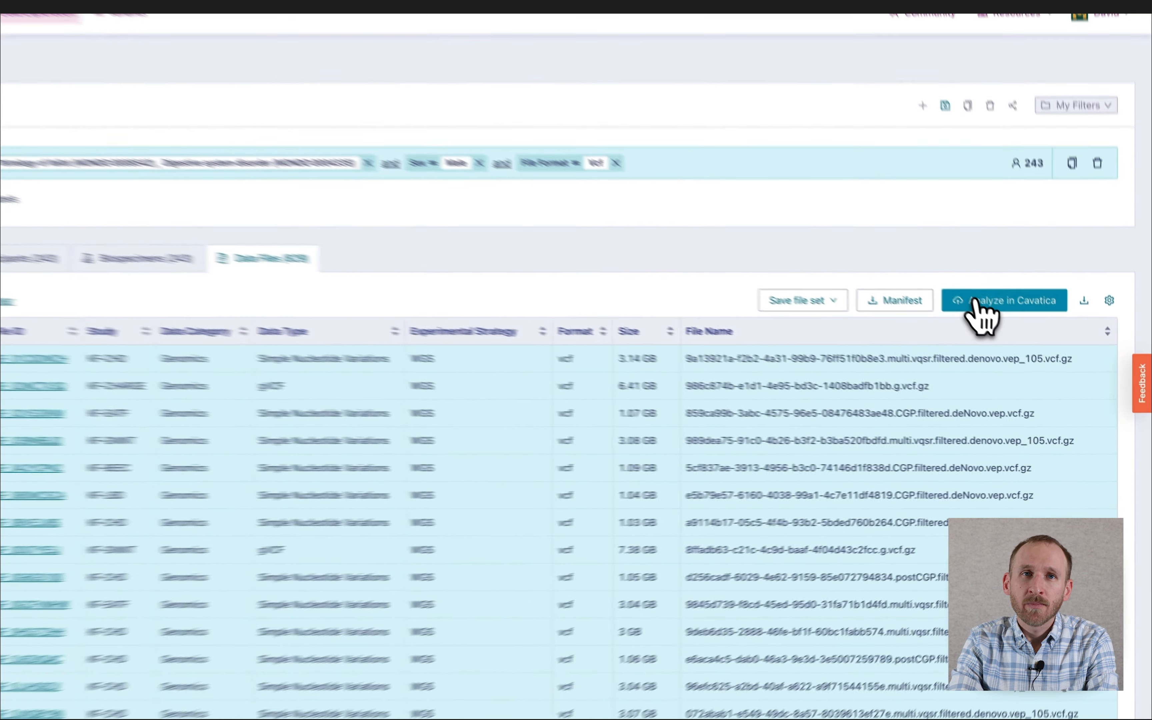
left_click(973, 301)
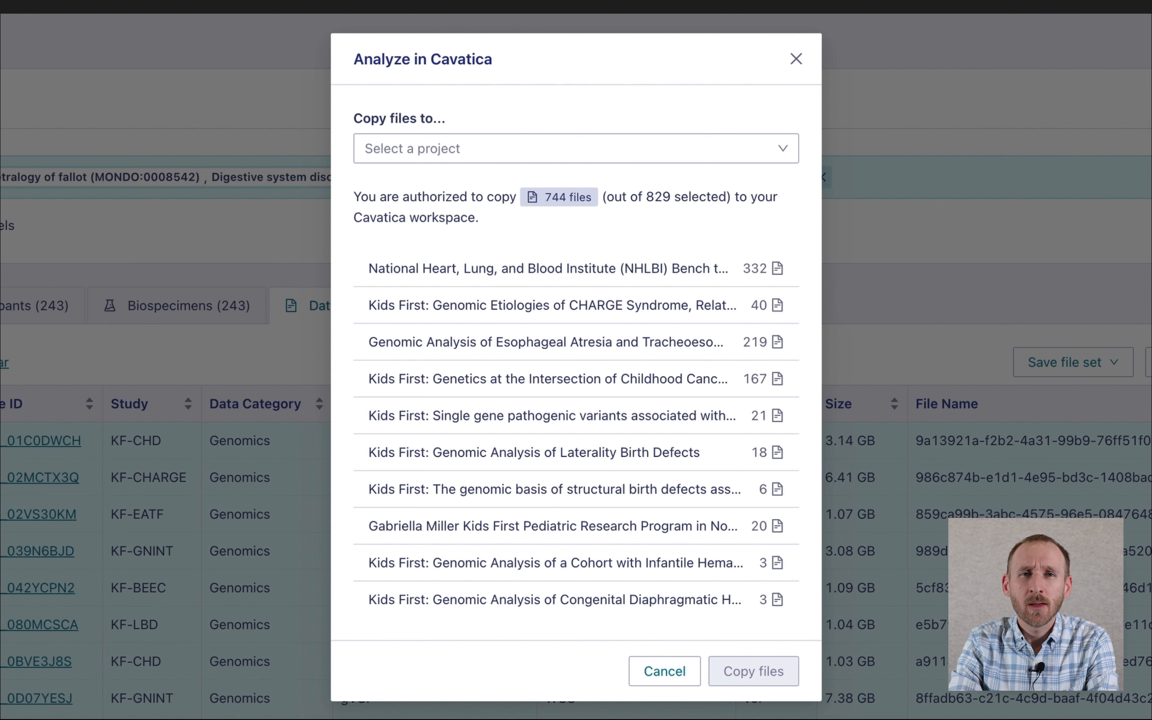
left_click(364, 157)
left_click(471, 291)
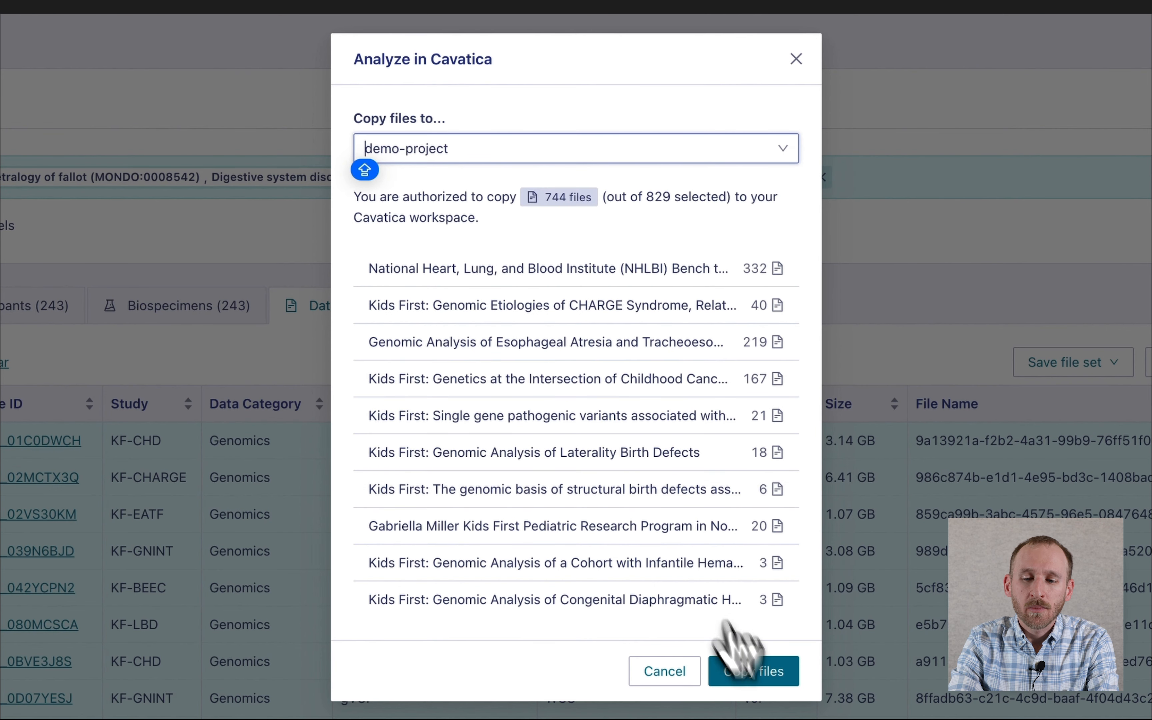
left_click(755, 672)
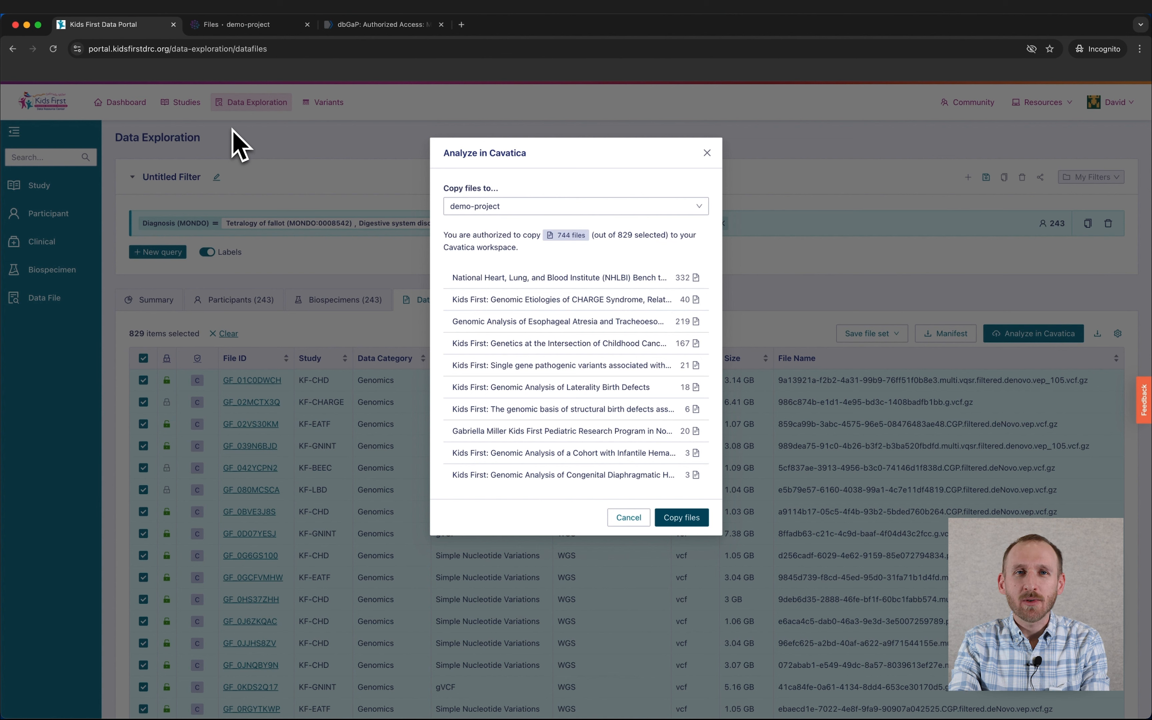
Switch to the demo-project files in Cavatica and open the options for adding files
left_click(224, 27)
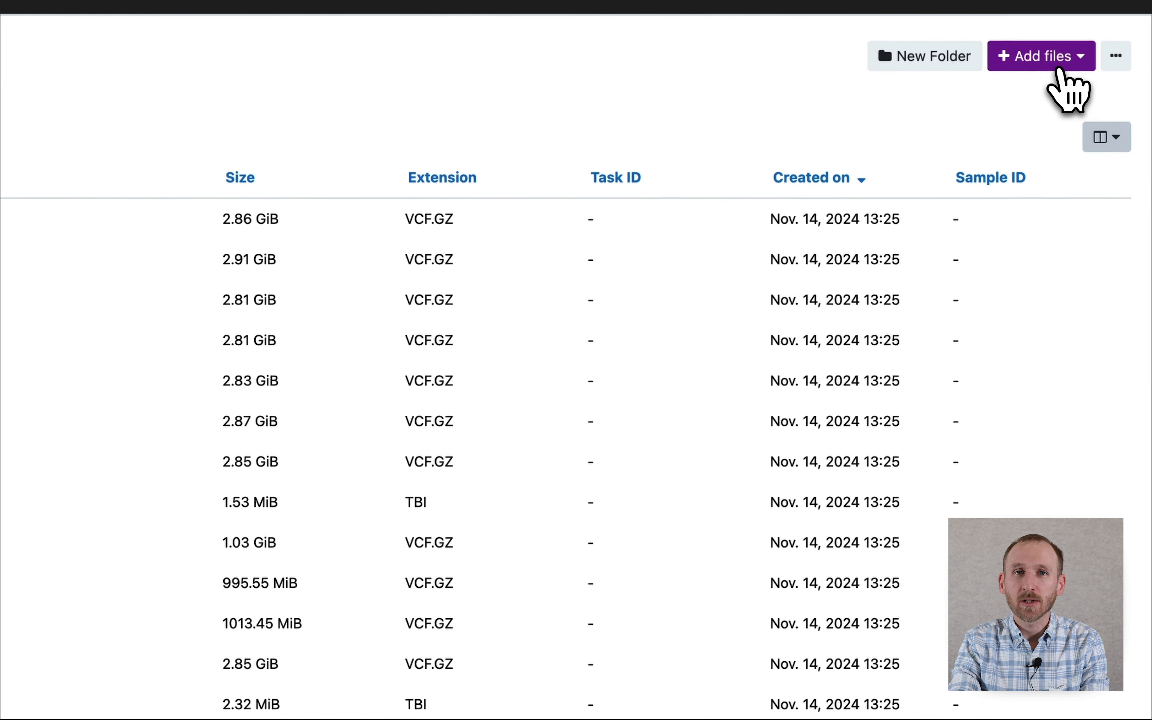
left_click(1060, 67)
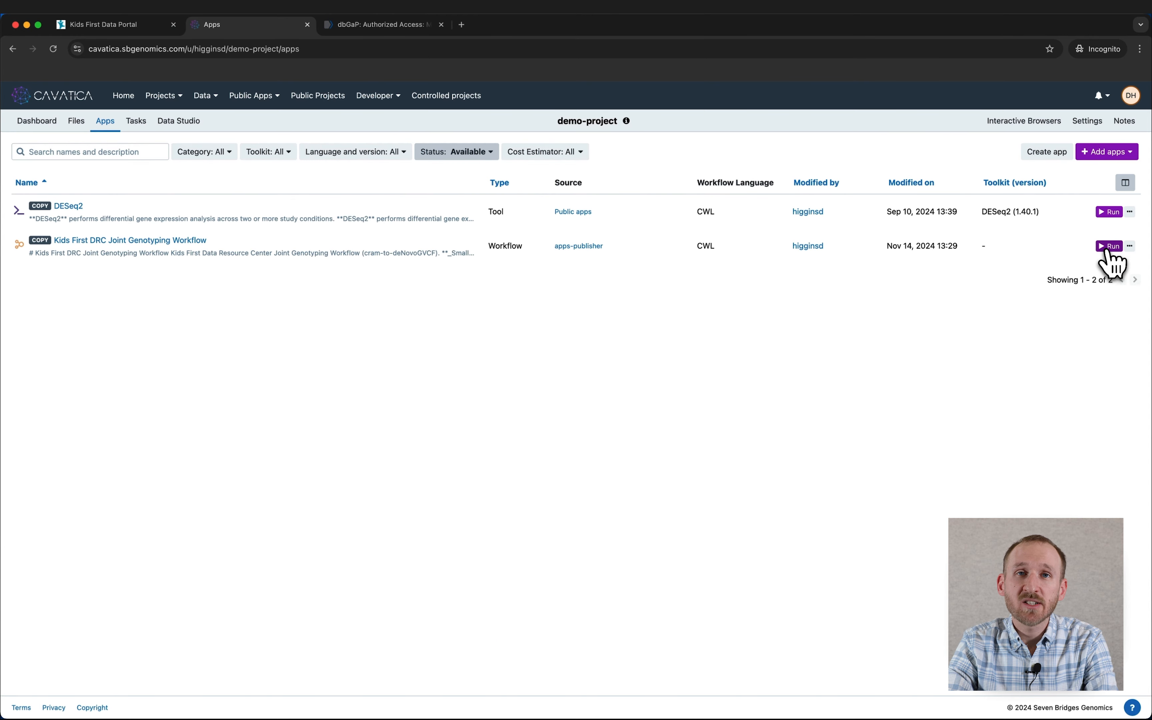
Create a draft run of the Kids First DRC Joint Genotyping Workflow, copying the suggested input files into the project
left_click(1108, 247)
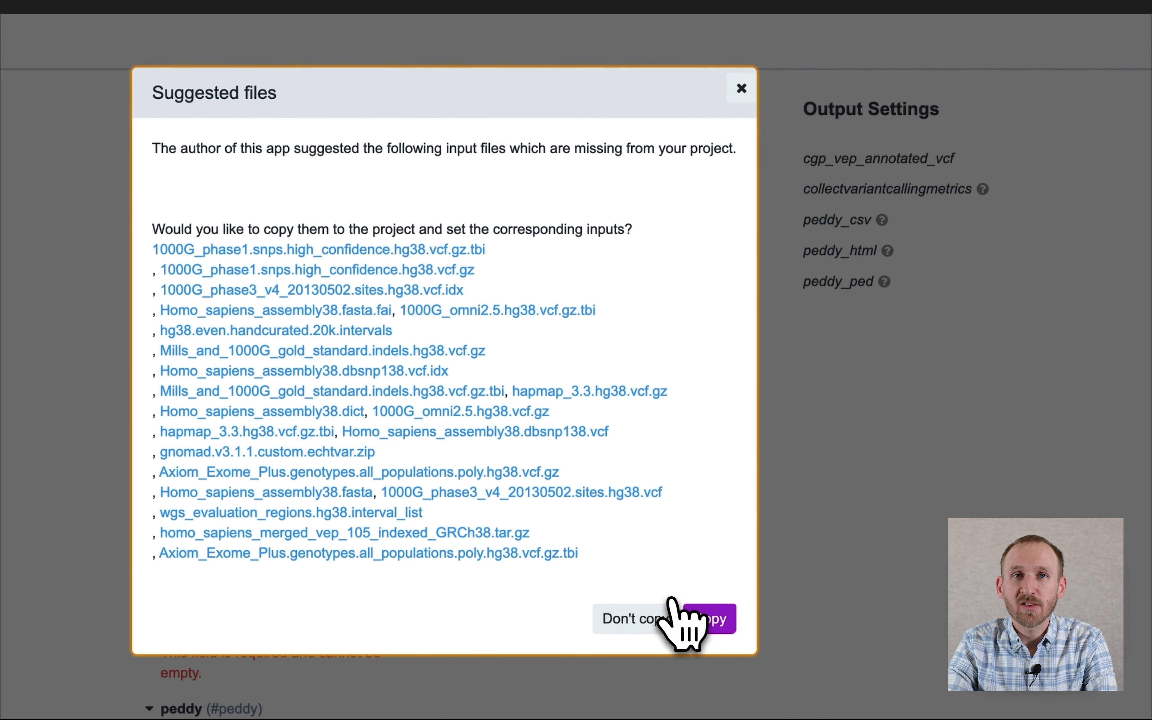
left_click(712, 618)
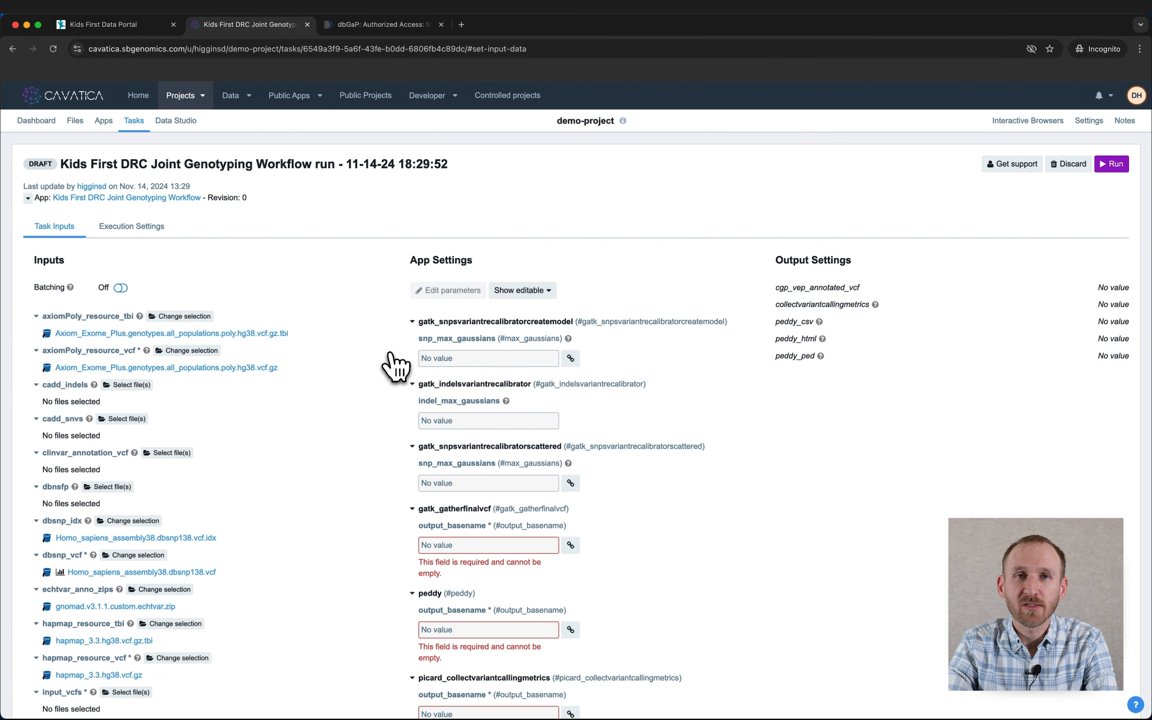
scroll(303, 310, "down", 2)
scroll(305, 312, "up", 2)
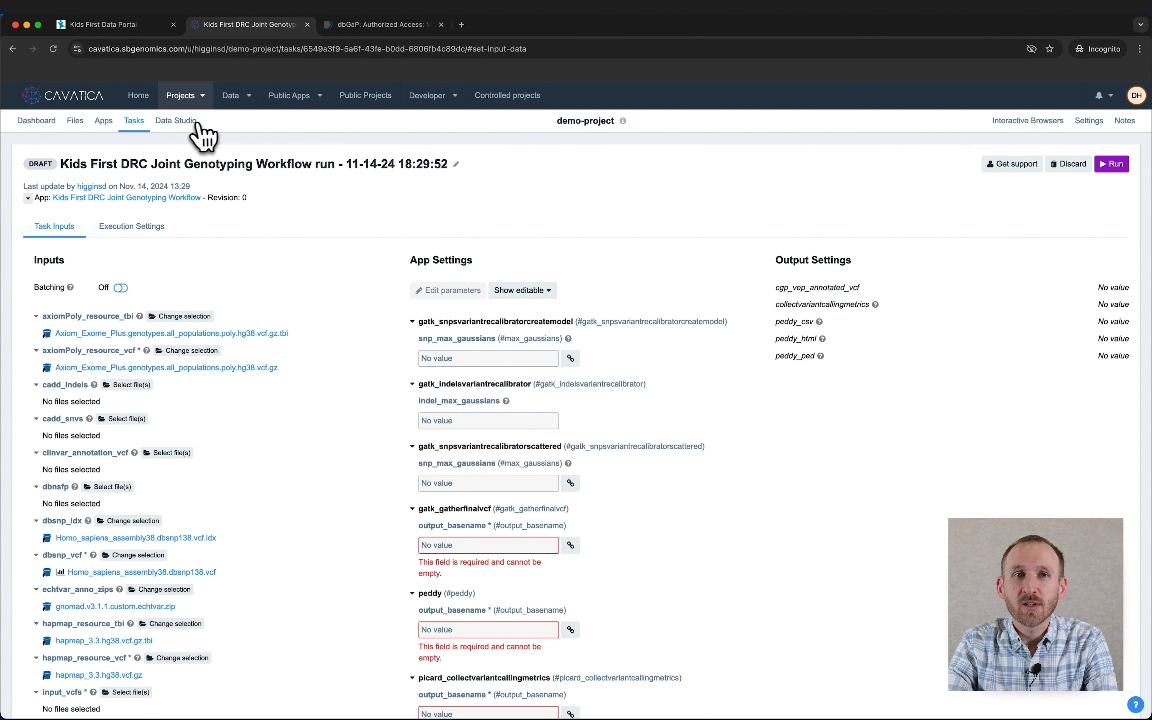
Open the setup form for a new Data Studio analysis in demo-project
left_click(195, 123)
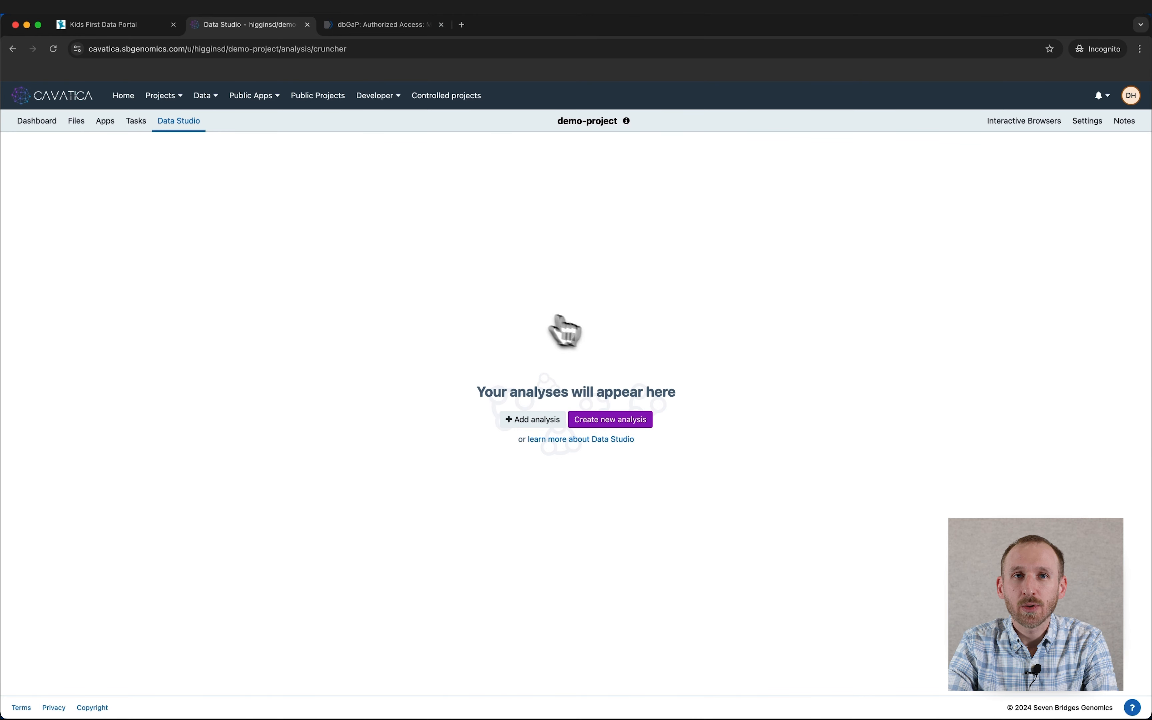
left_click(619, 421)
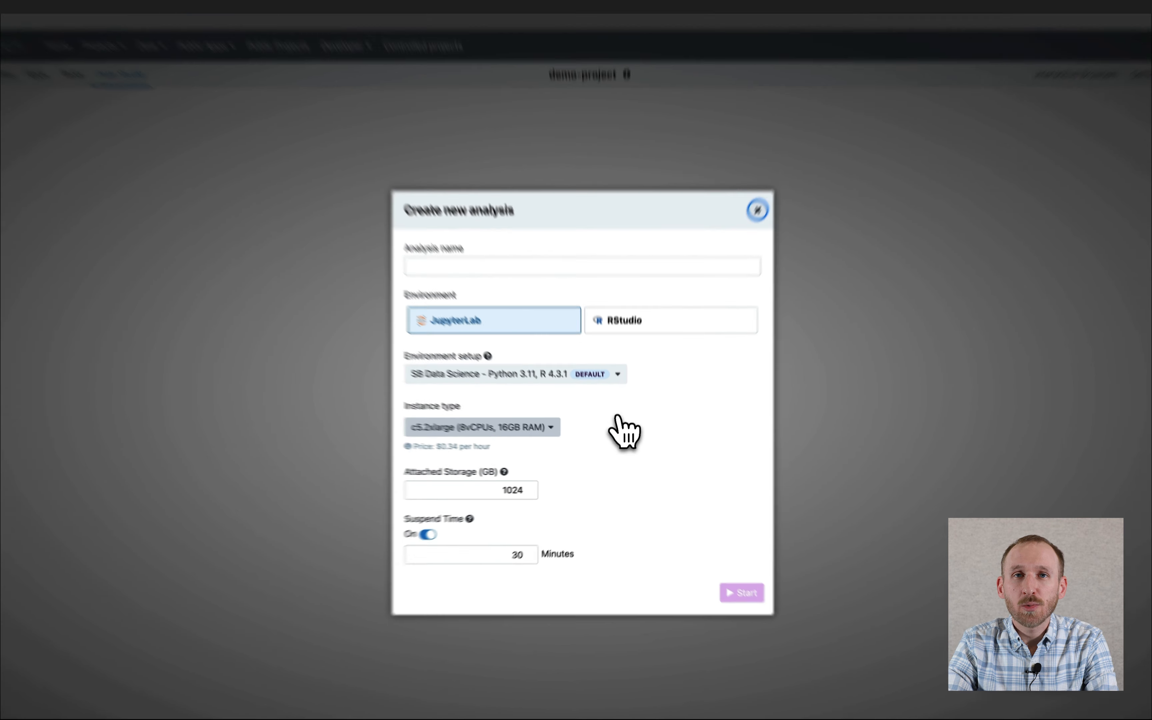